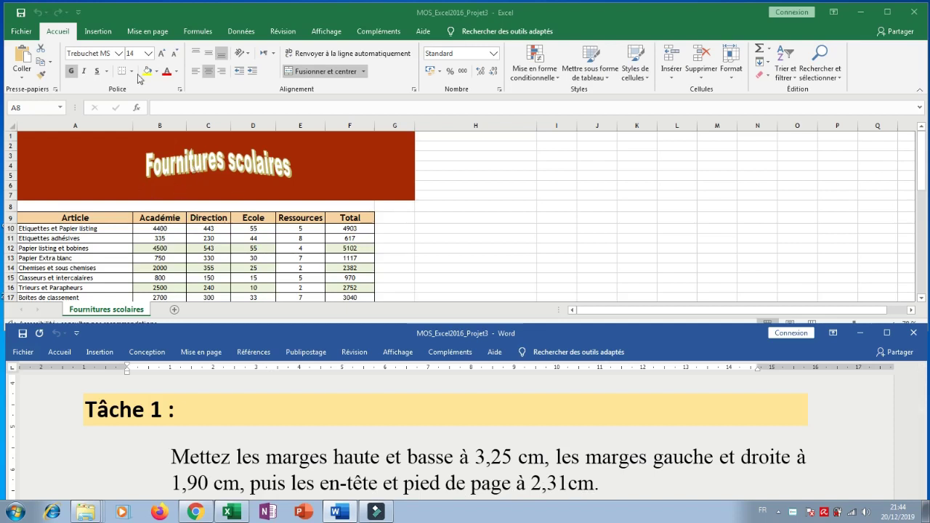
# - Open the worksheet's custom margin settings and set the top and bottom page margins to 3,25 cm
pyautogui.click(150, 33)
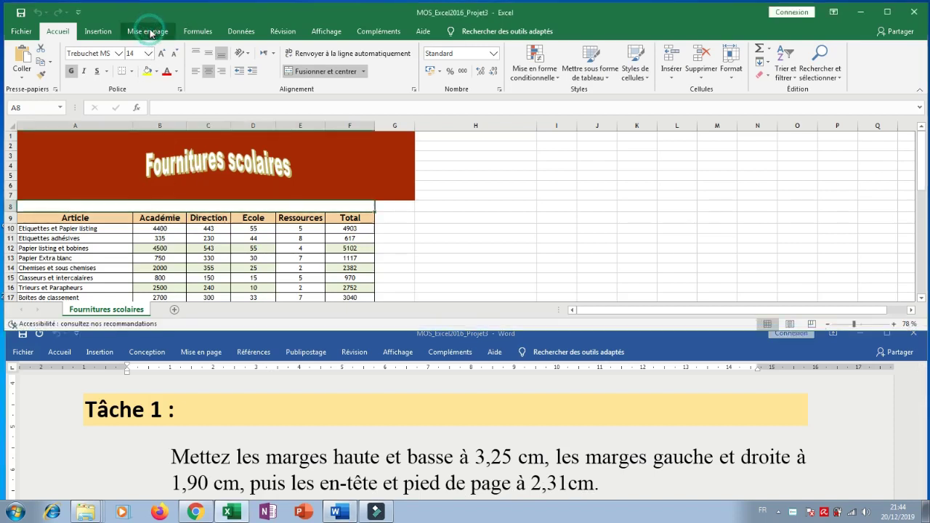
pyautogui.click(151, 33)
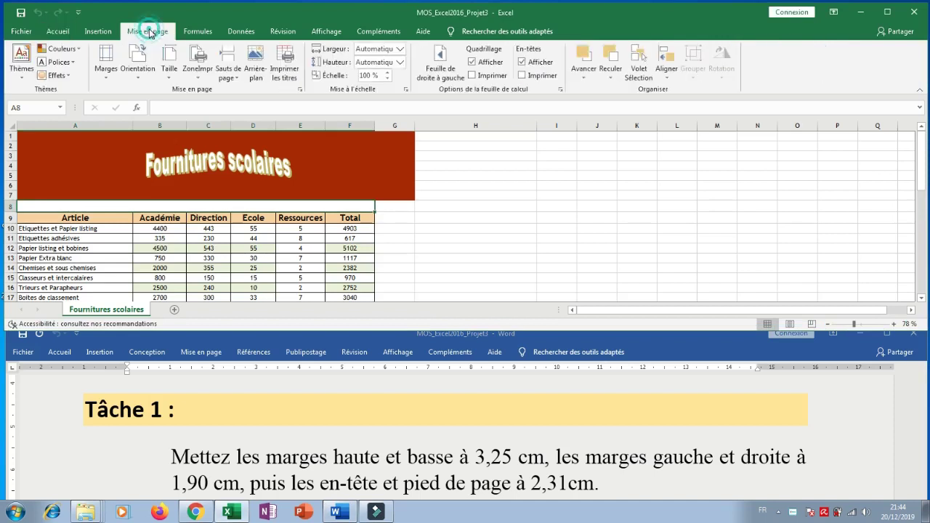
pyautogui.click(105, 80)
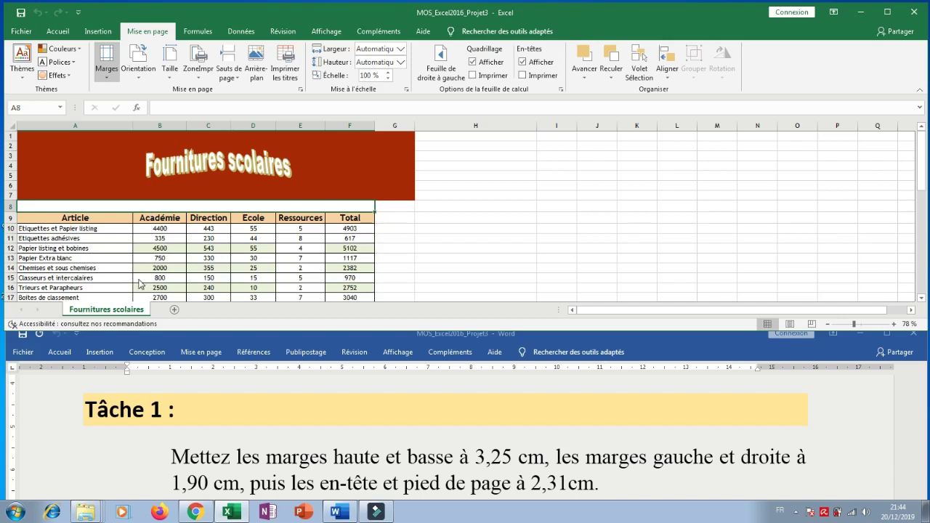
pyautogui.click(142, 284)
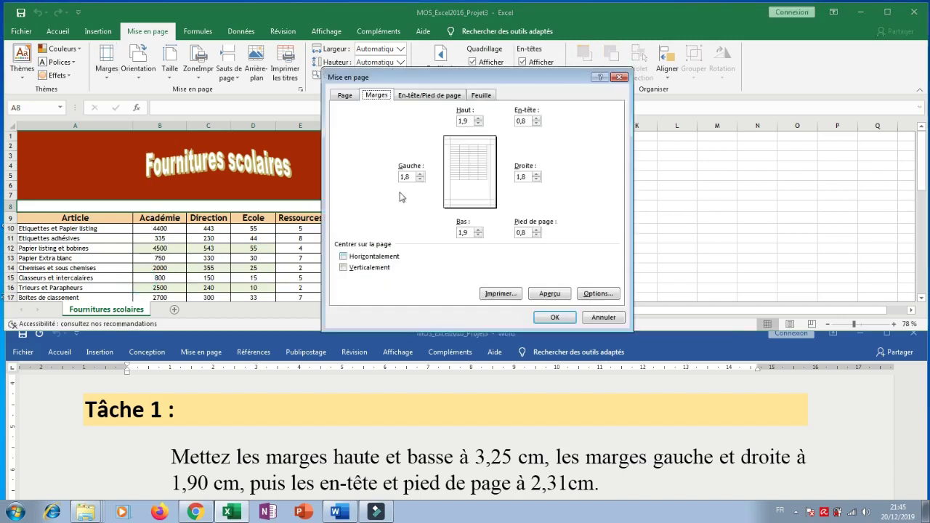
pyautogui.click(480, 458)
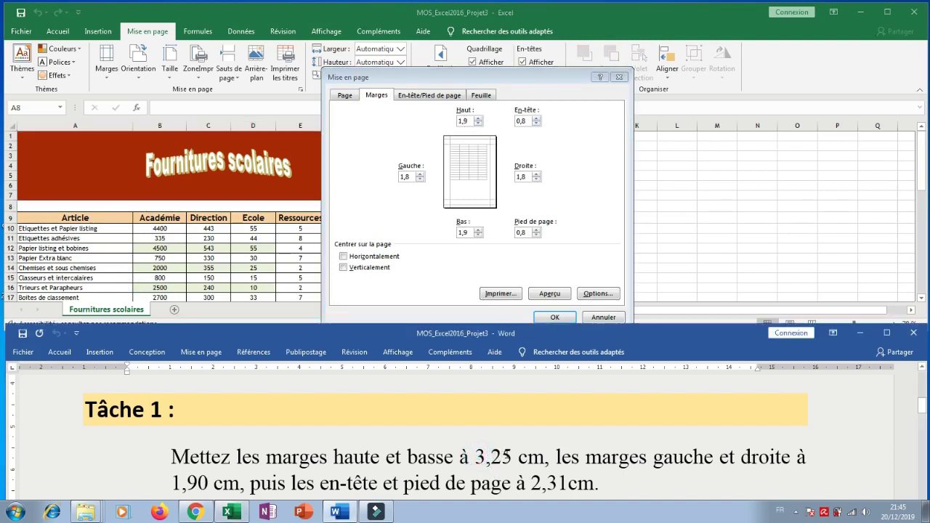
pyautogui.moveTo(506, 454); pyautogui.dragTo(473, 456)
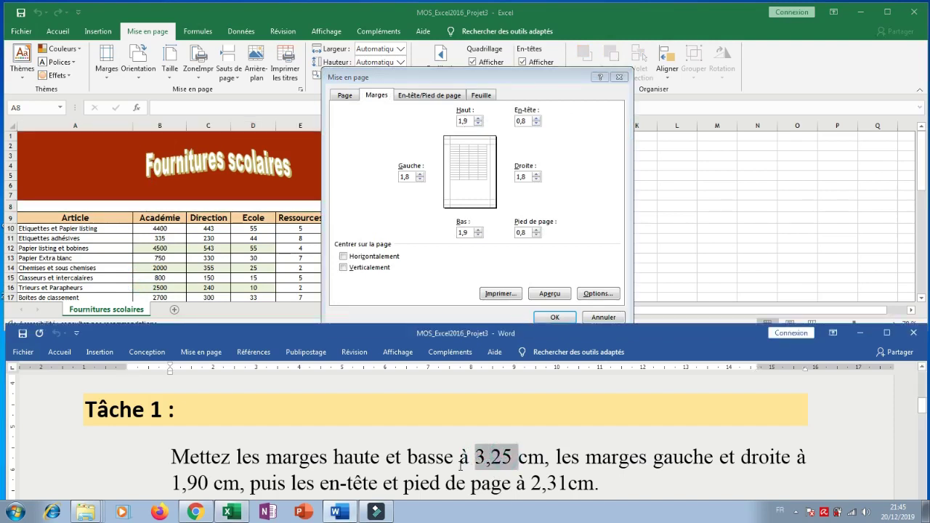
pyautogui.click(465, 121)
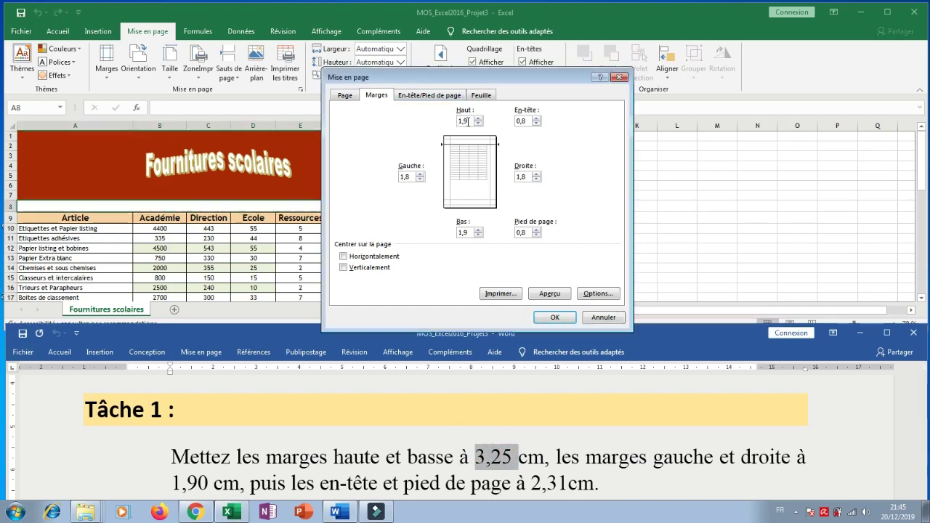
pyautogui.click(478, 118)
pyautogui.click(478, 119)
pyautogui.click(478, 119)
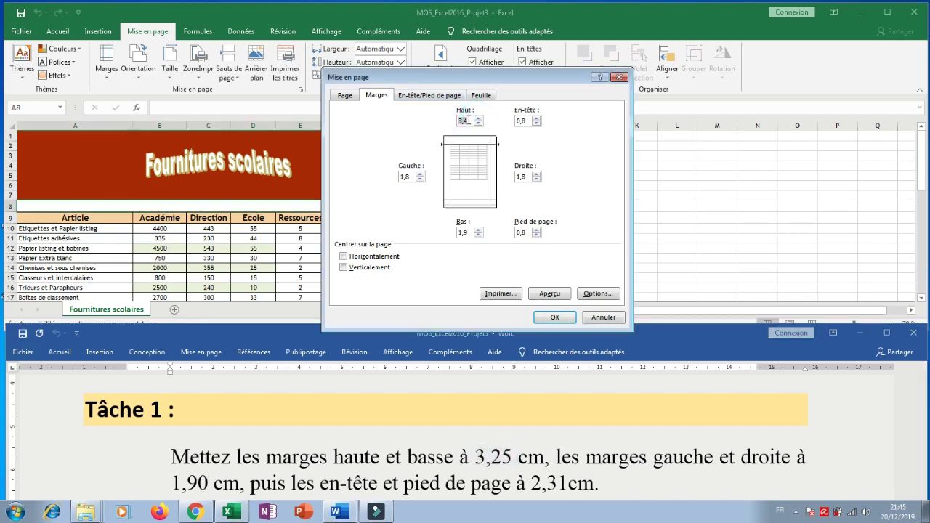
pyautogui.click(467, 121)
pyautogui.write('5')
pyautogui.doubleClick(472, 234)
pyautogui.write('3,25')
# - Set the left and right page margins to 1,9 cm
pyautogui.click(414, 176)
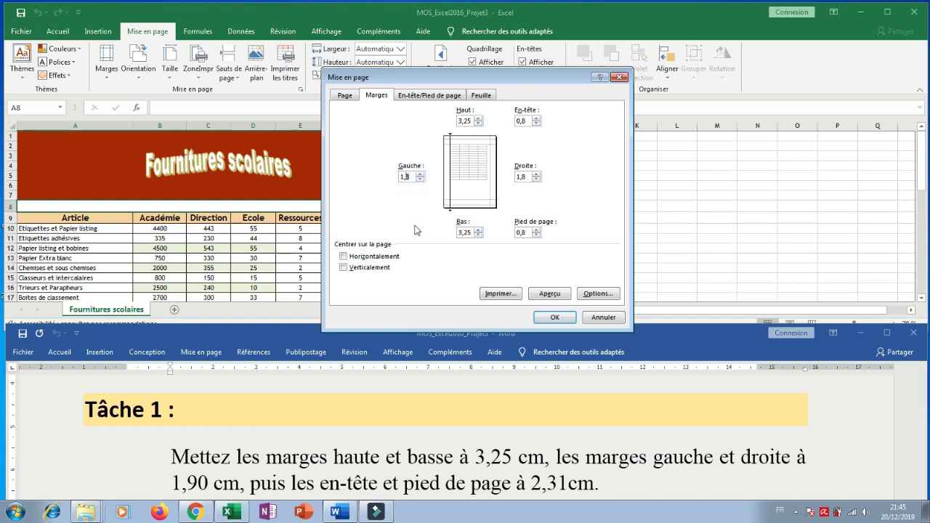
pyautogui.press('Delete')
pyautogui.write('9')
pyautogui.click(520, 176)
pyautogui.press('BackSpace')
pyautogui.write('9')
# - Set the header and footer margins to 2,31 cm and apply the page setup
pyautogui.click(535, 118)
pyautogui.click(536, 117)
pyautogui.click(536, 118)
pyautogui.click(536, 230)
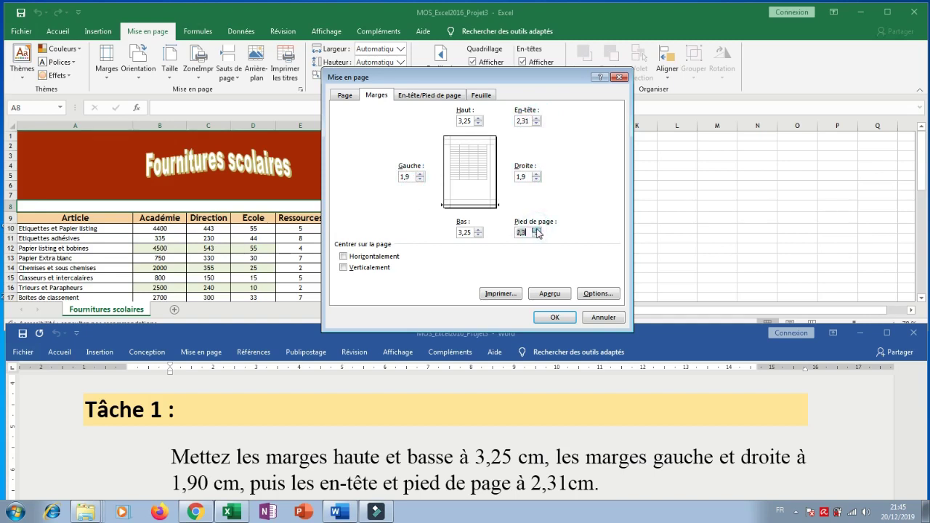
pyautogui.click(536, 229)
pyautogui.click(527, 231)
pyautogui.click(555, 320)
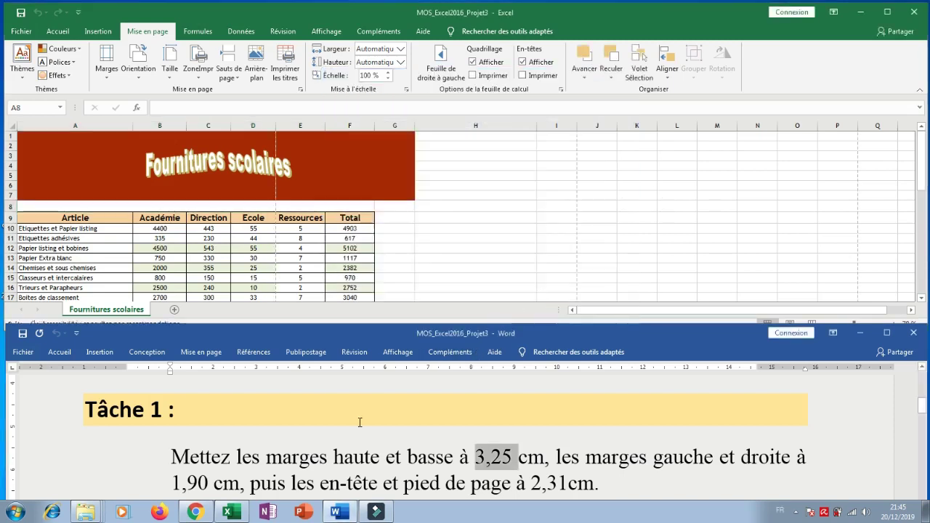
# - Consult Task 2 in the Word instructions and hide rows 29 and 30 of the Fournitures scolaires sheet in Excel
pyautogui.click(364, 437)
pyautogui.scroll(-5, 363, 447)
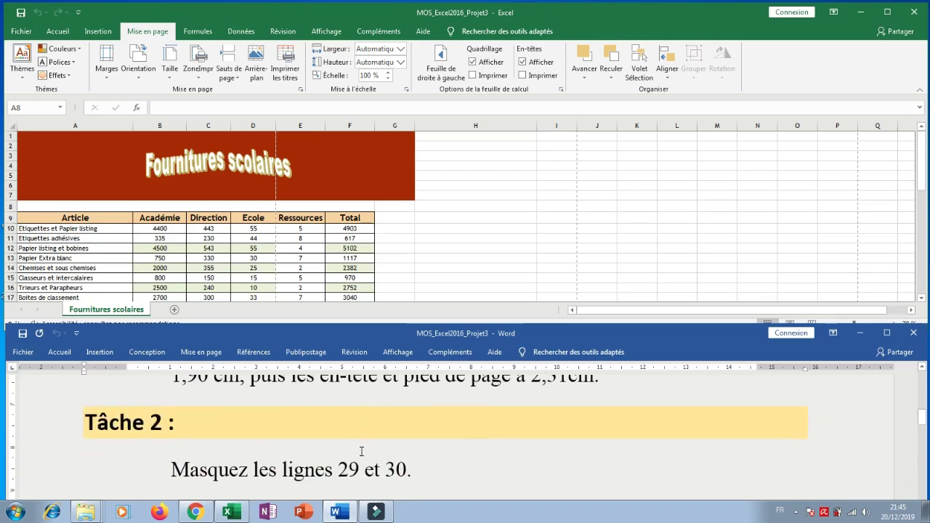
pyautogui.scroll(1, 362, 450)
pyautogui.click(113, 258)
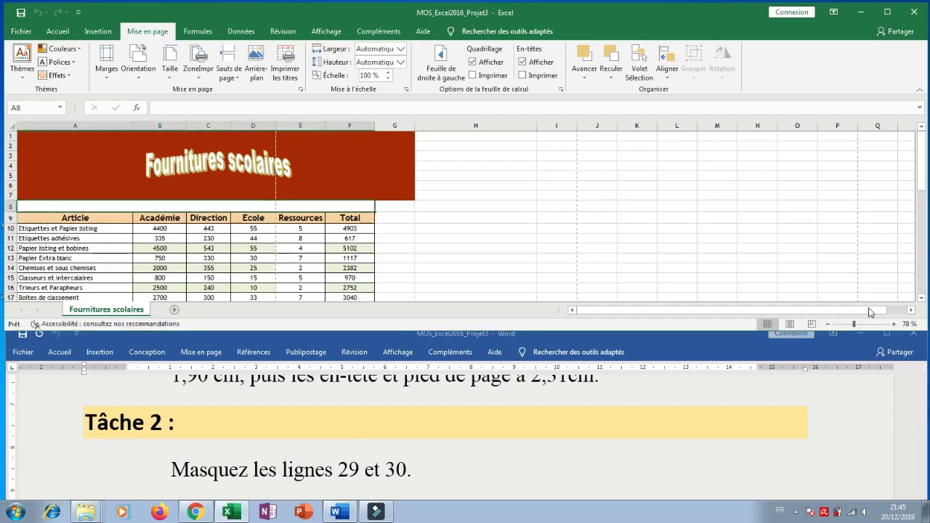
pyautogui.moveTo(852, 327); pyautogui.dragTo(858, 324)
pyautogui.scroll(-3, 60, 251)
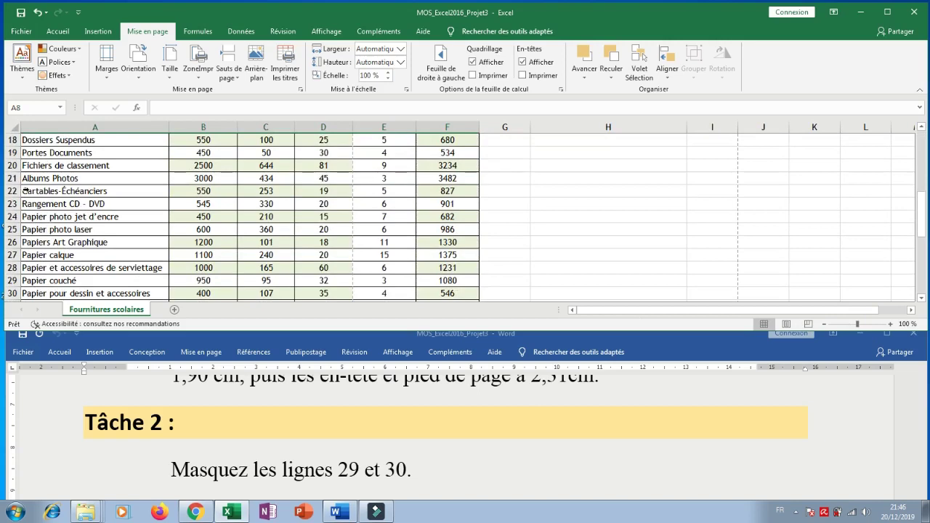
pyautogui.scroll(-1, 61, 258)
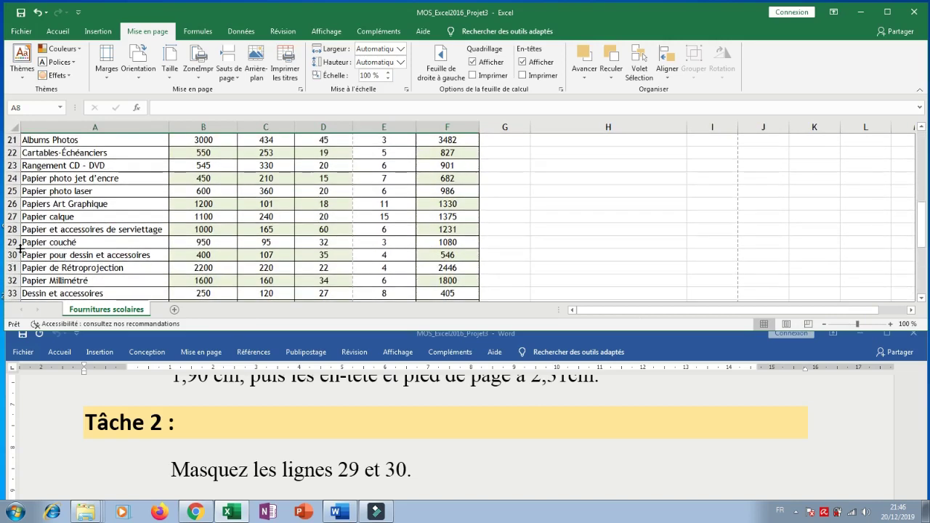
pyautogui.moveTo(11, 242); pyautogui.dragTo(11, 256)
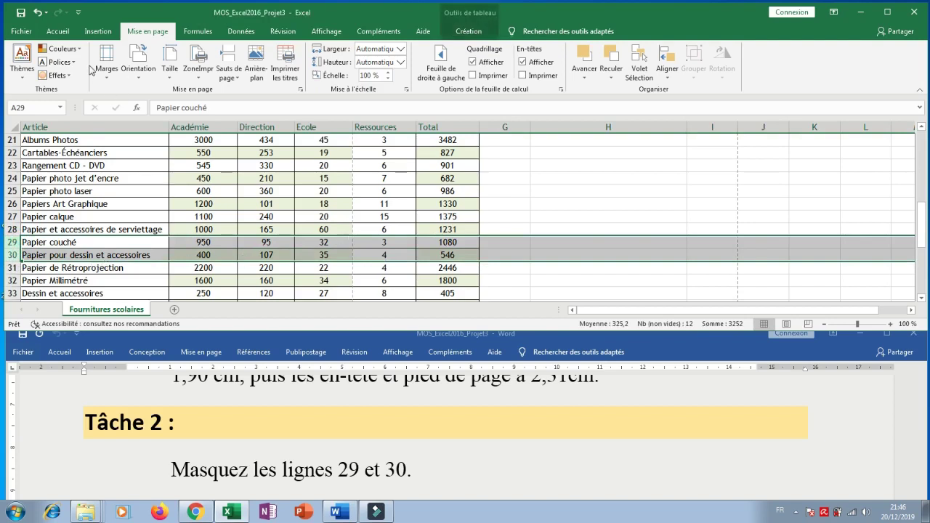
pyautogui.click(58, 31)
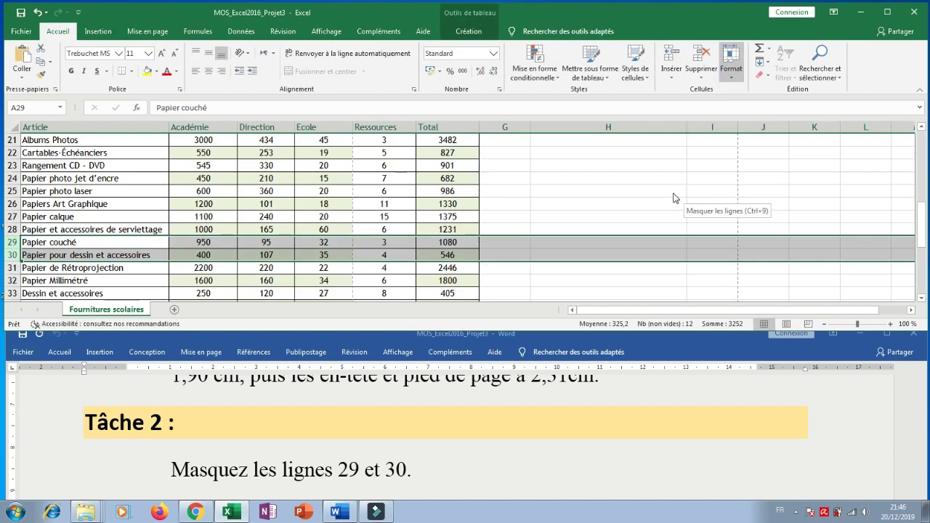
pyautogui.hotkey('ctrl', '9')
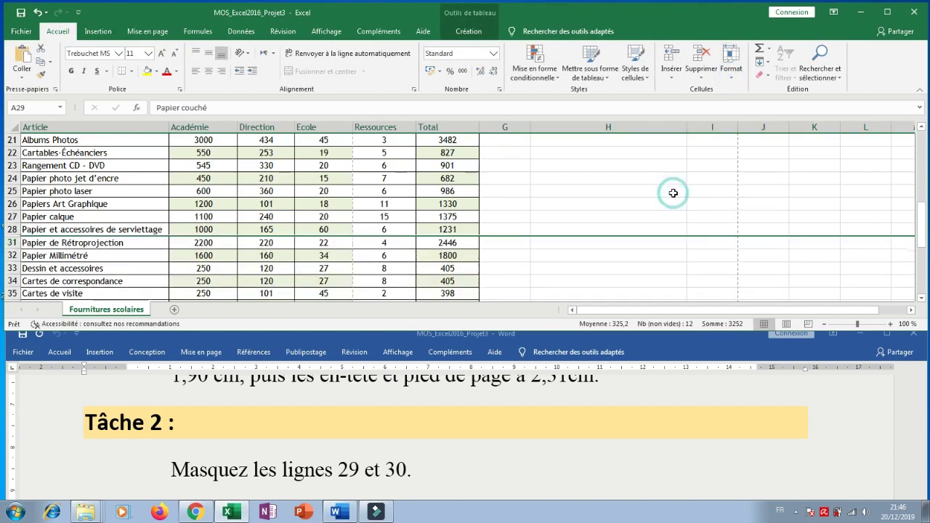
# - Read Task 3 in the Word instructions and examine how the Excel sheet's WordArt title and row 9 behave during vertical scrolling
pyautogui.click(428, 479)
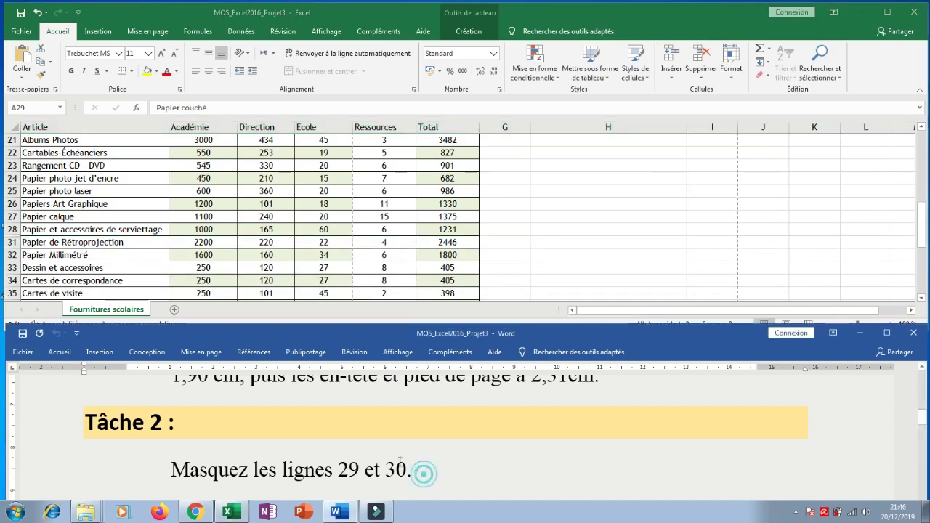
pyautogui.scroll(-6, 407, 458)
pyautogui.scroll(1, 393, 442)
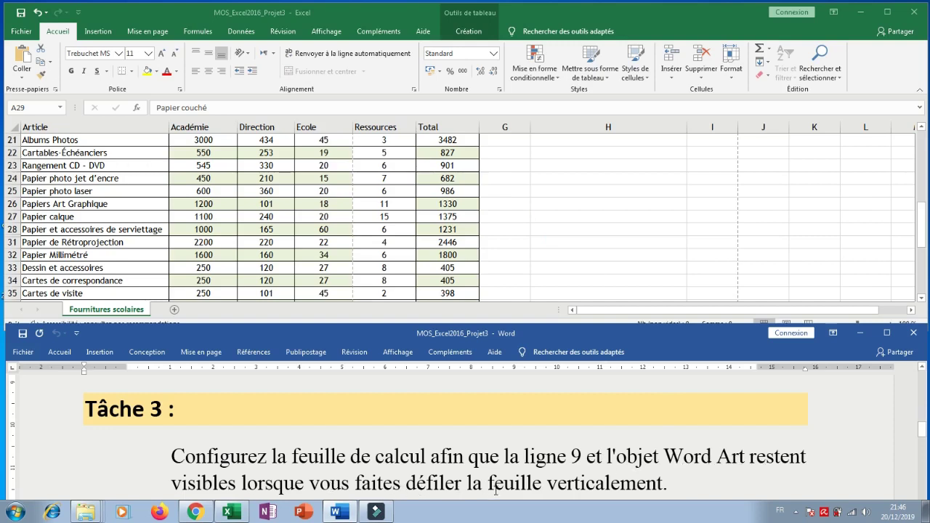
pyautogui.click(558, 188)
pyautogui.scroll(7, 502, 203)
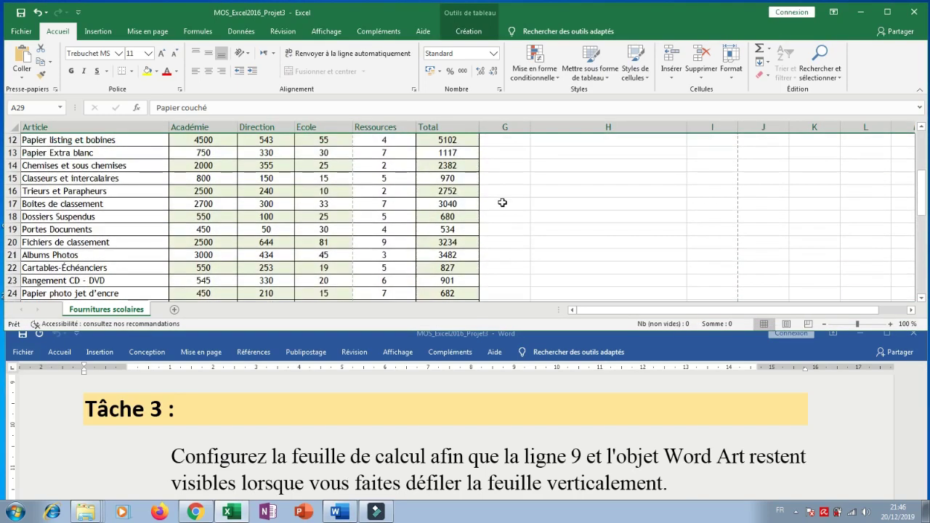
pyautogui.scroll(-5, 498, 200)
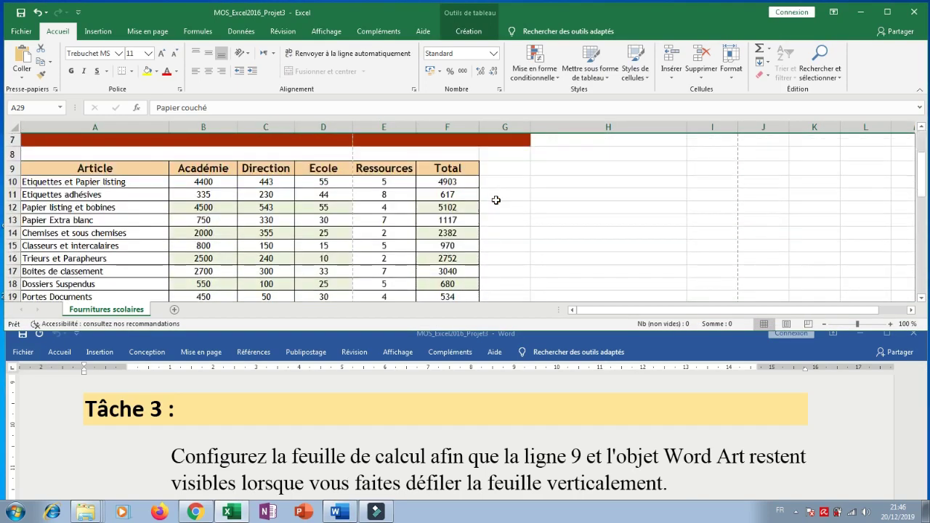
pyautogui.scroll(-3, 496, 197)
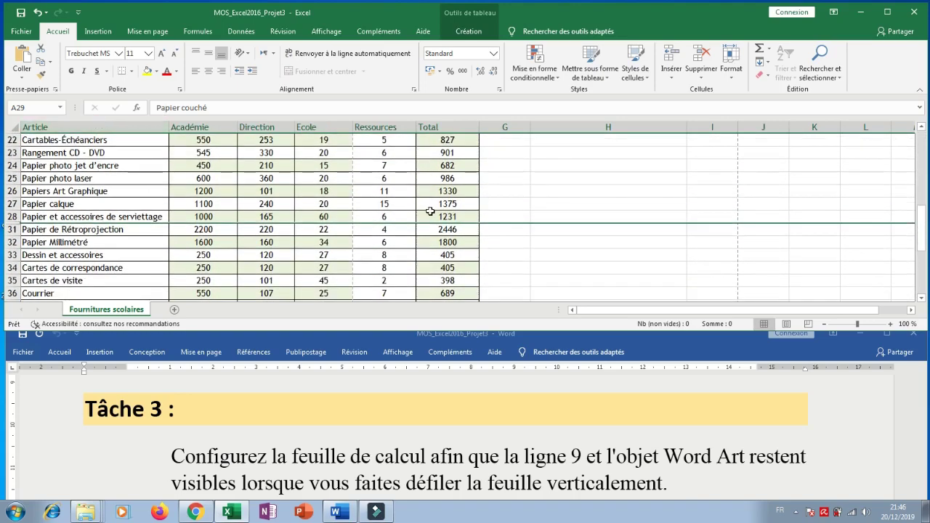
pyautogui.scroll(-2, 516, 186)
pyautogui.scroll(9, 517, 190)
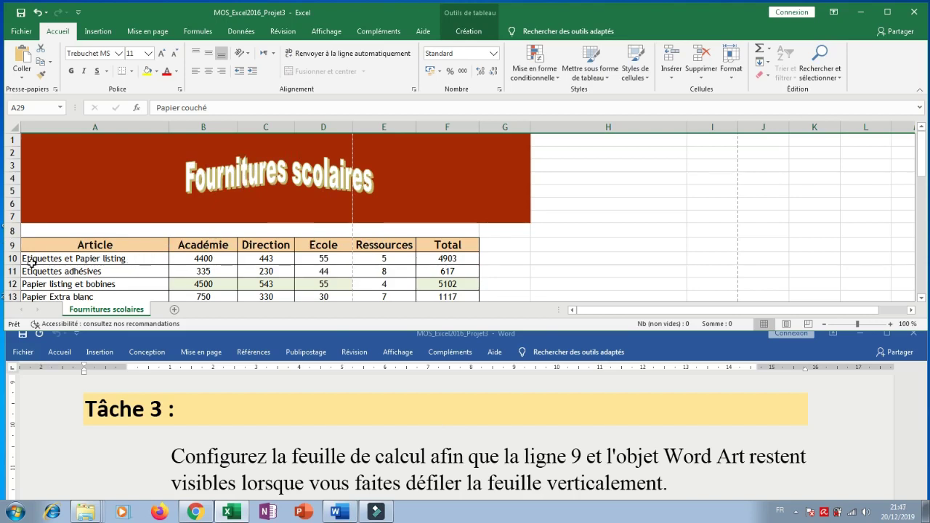
# - Freeze the panes at cell A10 to lock the WordArt title and header row 9 in place
pyautogui.click(76, 259)
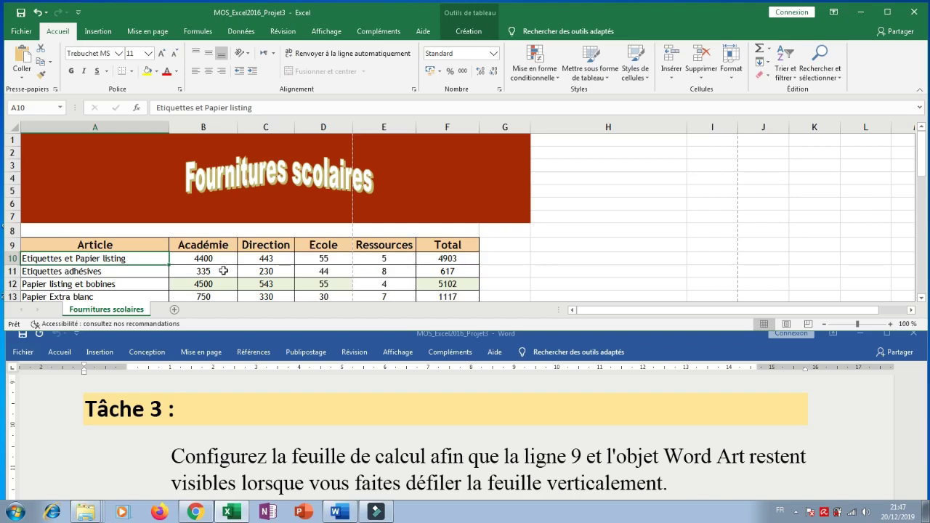
pyautogui.click(328, 34)
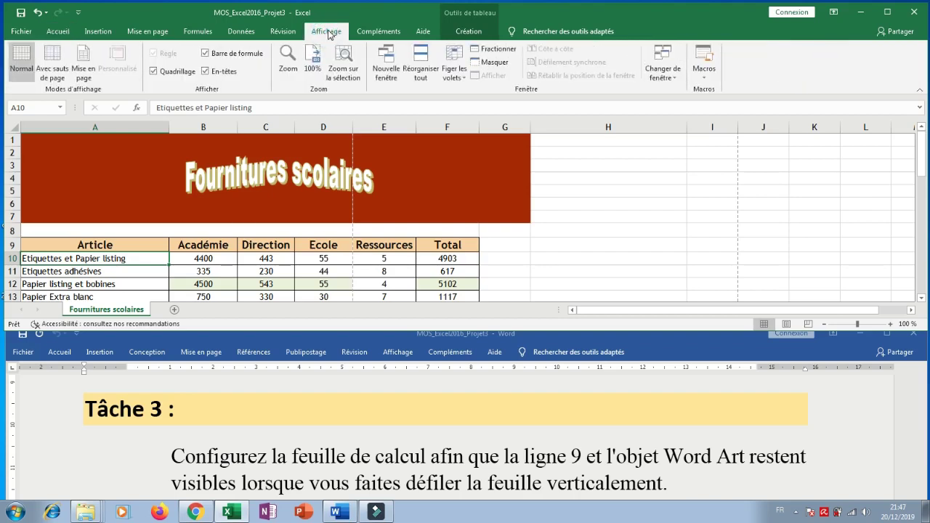
pyautogui.click(456, 75)
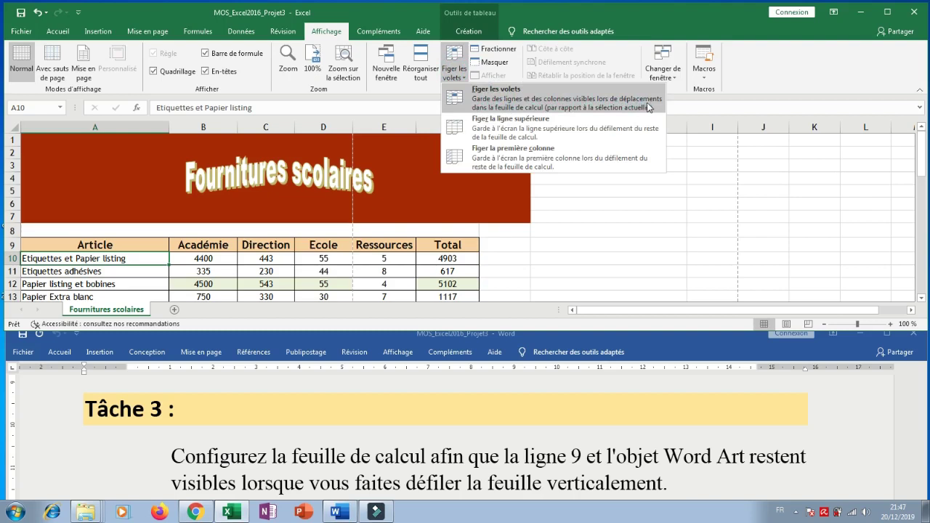
pyautogui.click(514, 100)
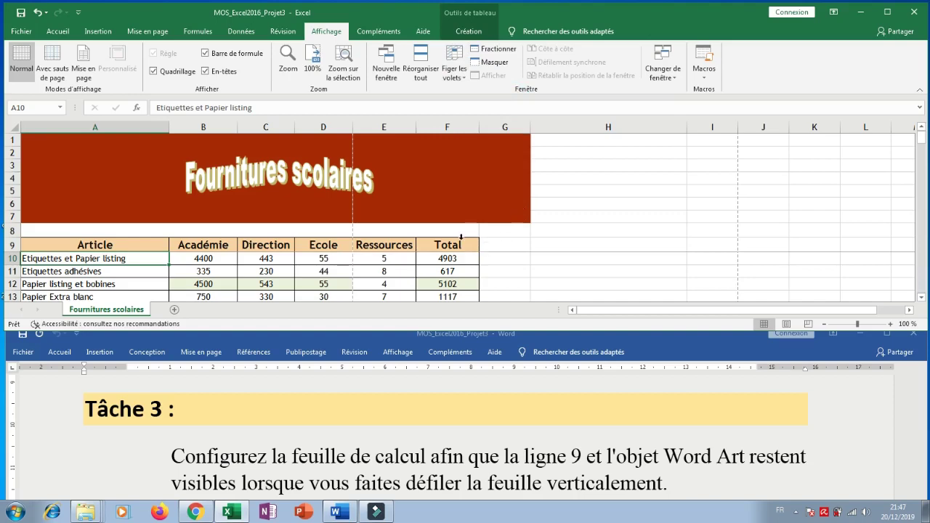
# - Check the frozen title and header row while scrolling vertically through the supplies table
pyautogui.scroll(-5, 399, 263)
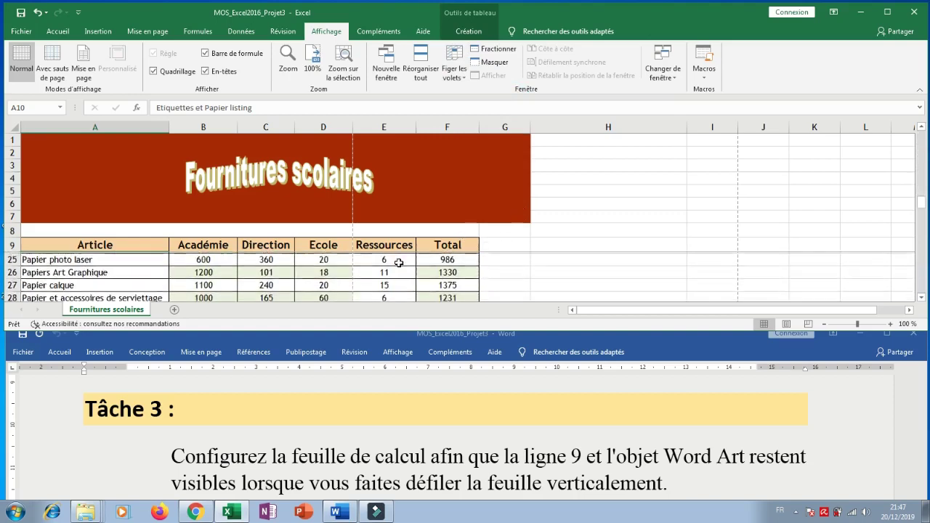
pyautogui.scroll(-2, 399, 263)
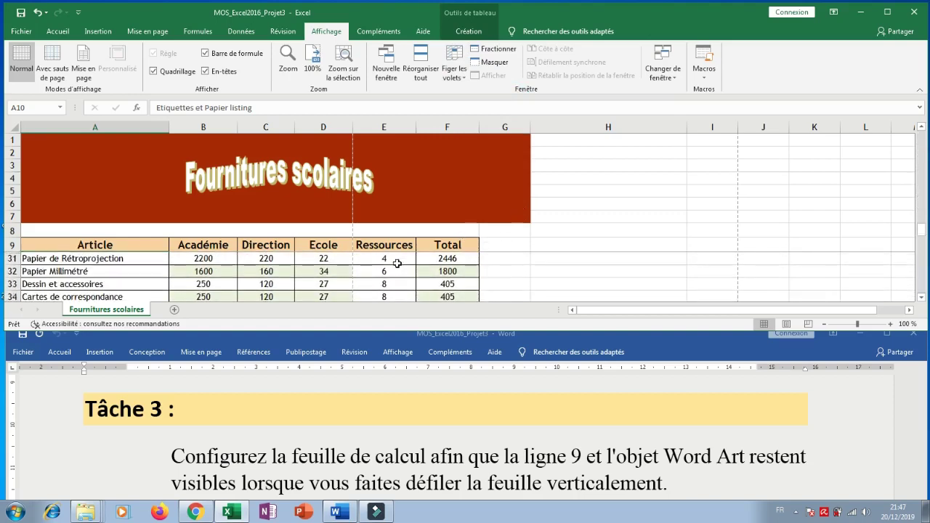
pyautogui.scroll(-4, 377, 266)
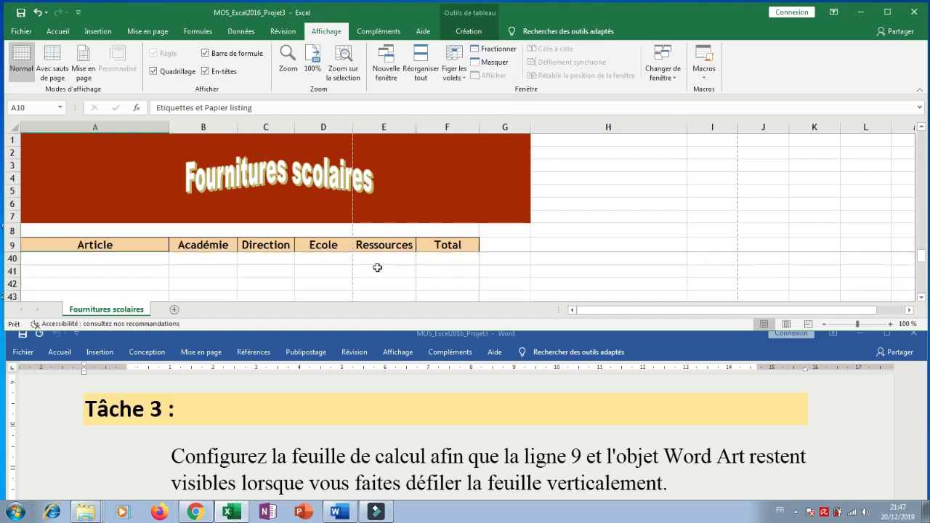
pyautogui.scroll(-1, 377, 267)
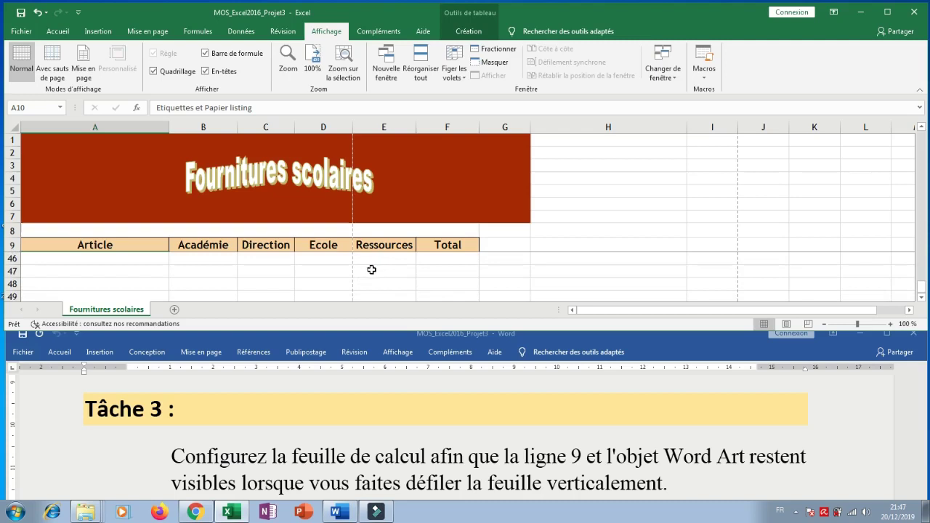
pyautogui.scroll(3, 368, 275)
pyautogui.scroll(-1, 367, 275)
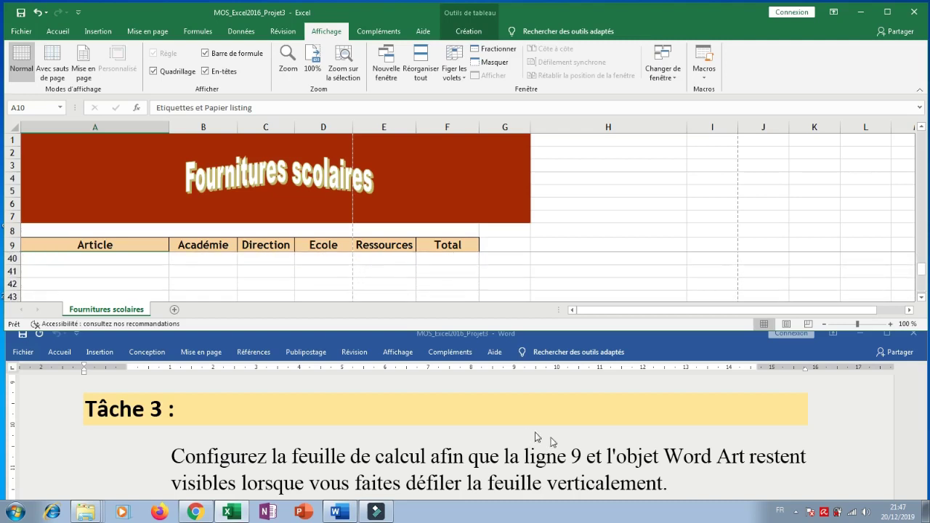
pyautogui.scroll(10, 420, 290)
pyautogui.scroll(-2, 409, 276)
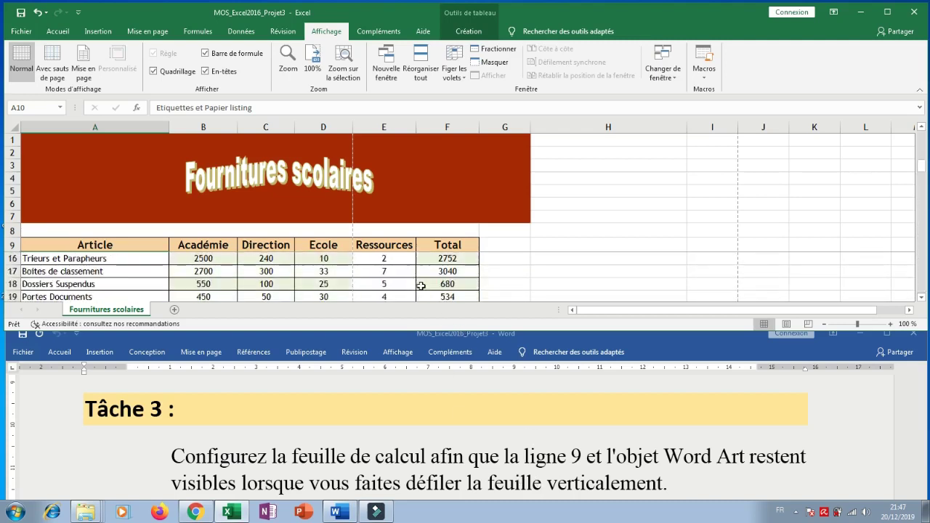
# - Read Task 4 in the Word instructions and run the accessibility checker on the Excel workbook
pyautogui.click(451, 464)
pyautogui.scroll(-3, 404, 466)
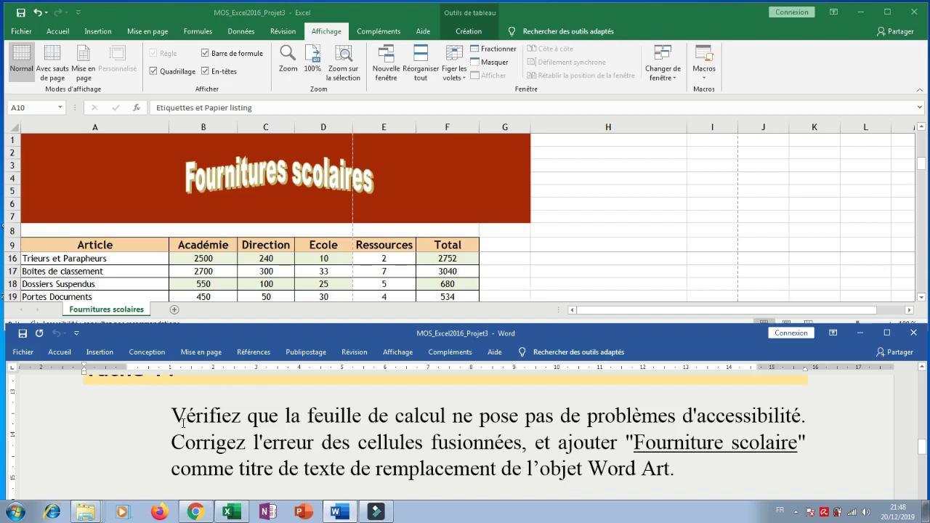
pyautogui.click(418, 251)
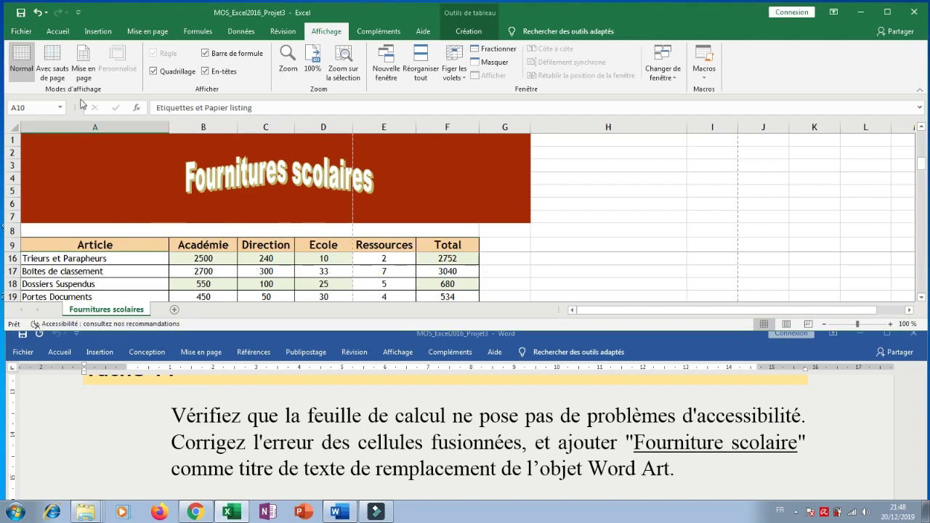
pyautogui.click(21, 33)
pyautogui.click(22, 32)
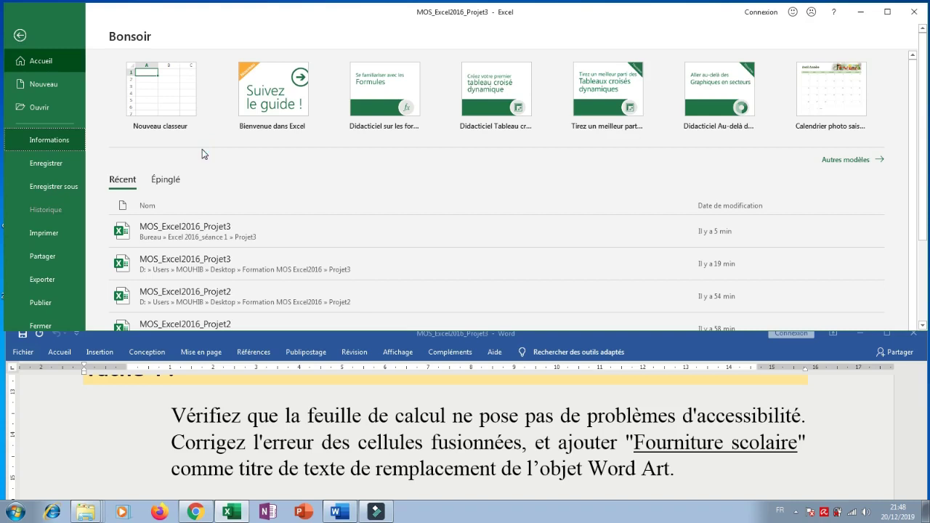
pyautogui.click(66, 144)
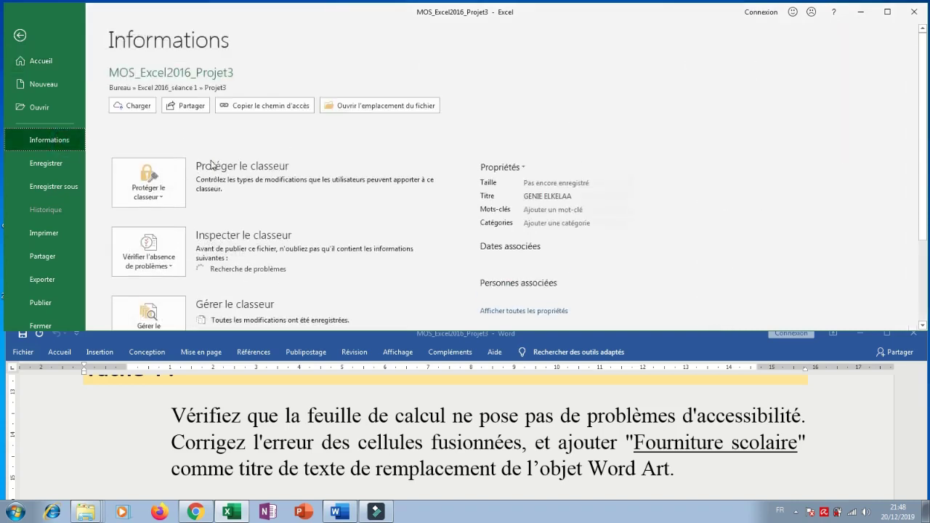
pyautogui.click(146, 259)
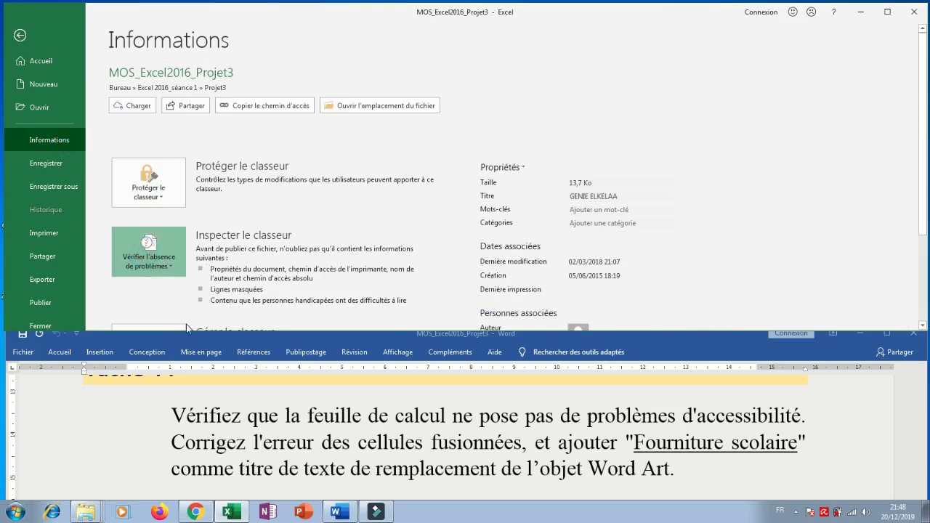
pyautogui.click(219, 258)
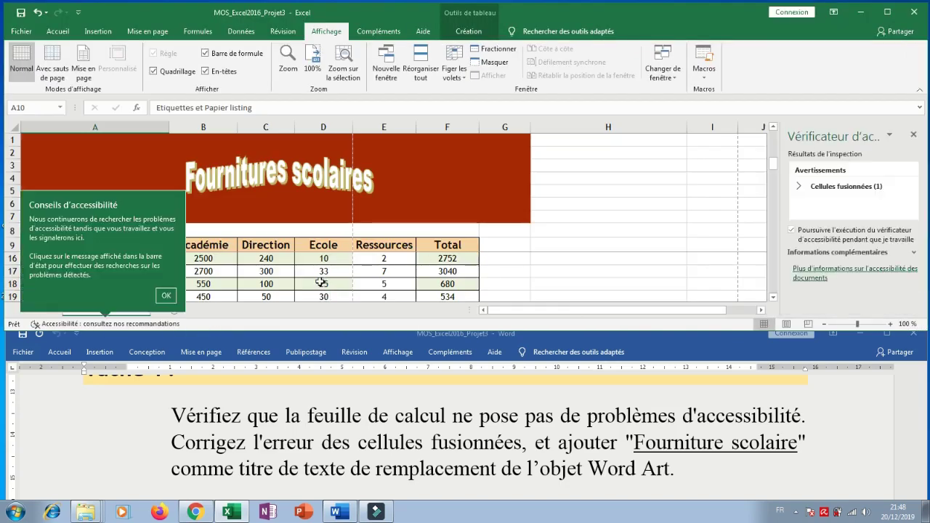
# - Select the merged range A8:F8 flagged by the accessibility checker, read the recommended fix, and unmerge the cells
pyautogui.click(802, 188)
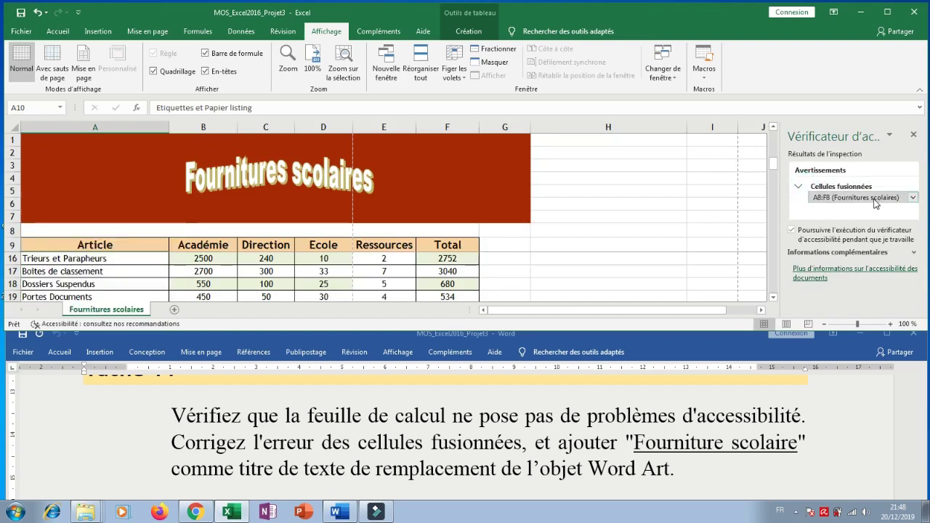
pyautogui.click(829, 200)
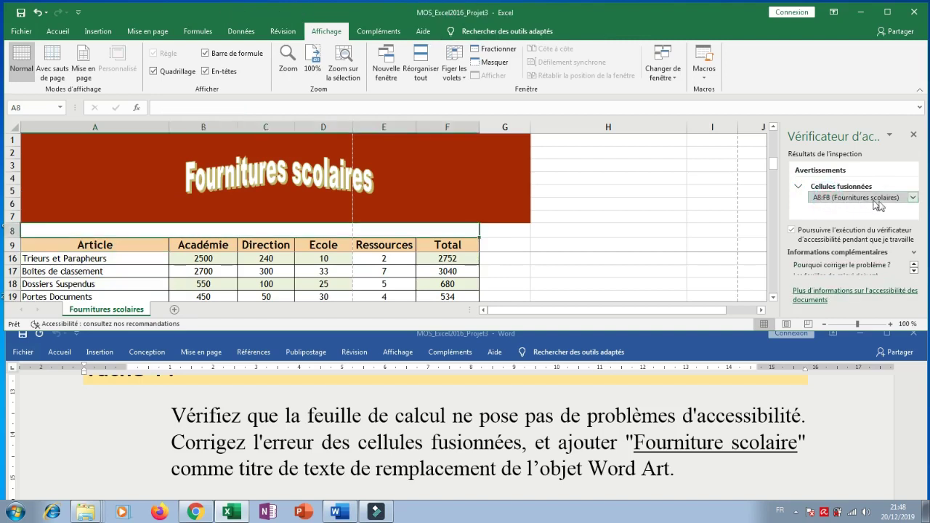
pyautogui.click(347, 449)
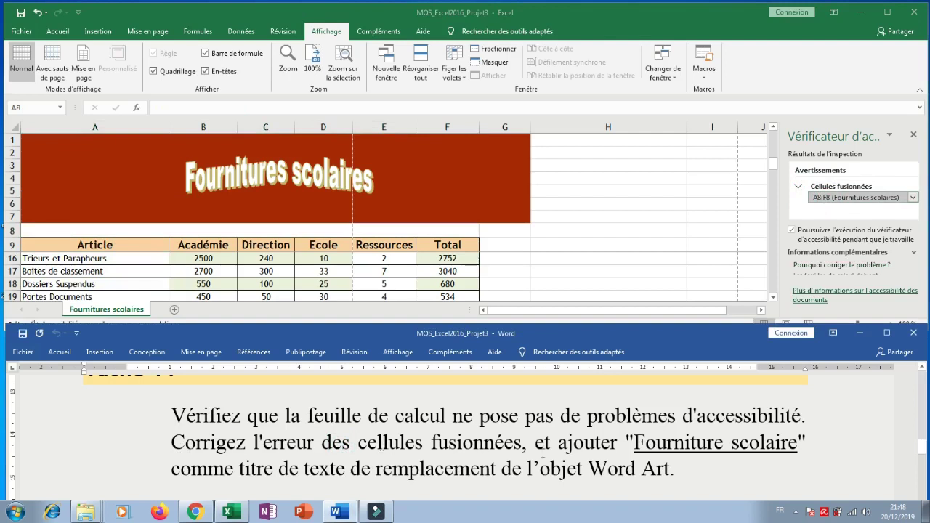
pyautogui.click(817, 201)
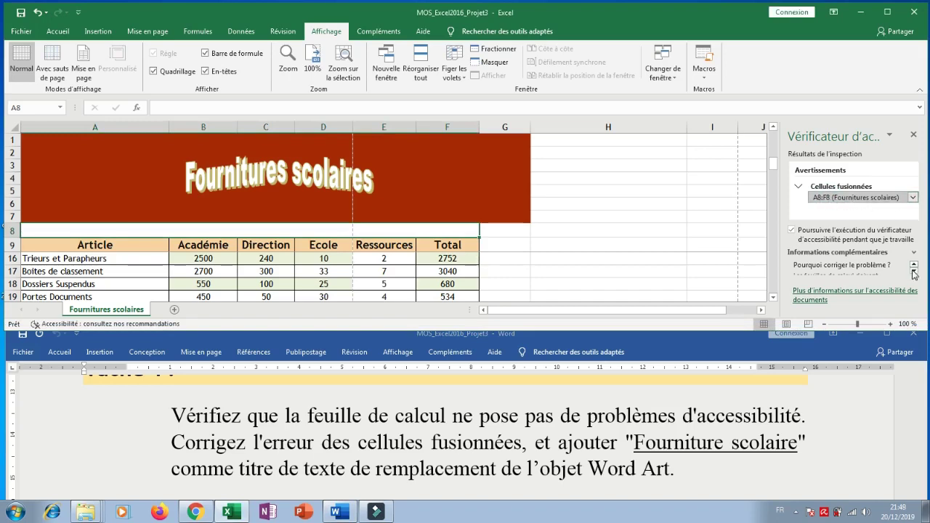
pyautogui.doubleClick(725, 23)
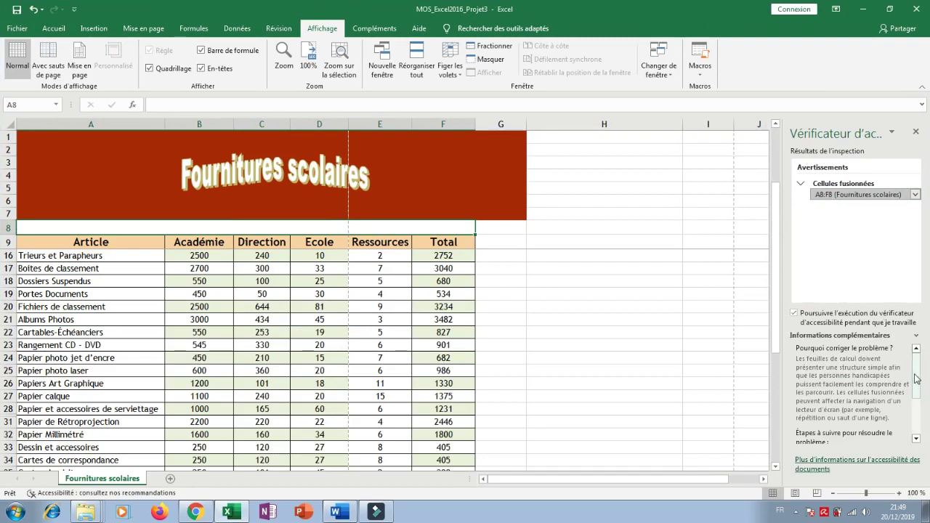
pyautogui.moveTo(918, 378); pyautogui.dragTo(812, 399)
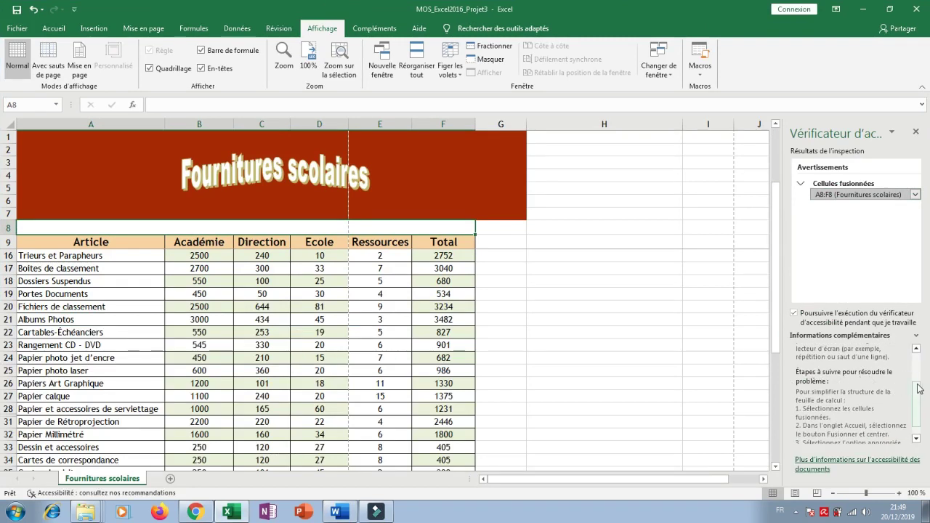
pyautogui.moveTo(917, 394); pyautogui.dragTo(917, 404)
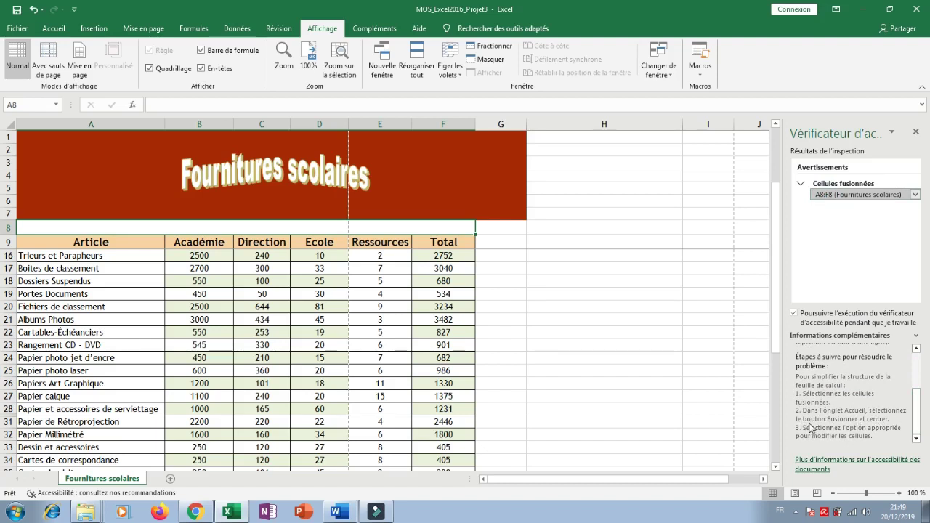
pyautogui.click(54, 28)
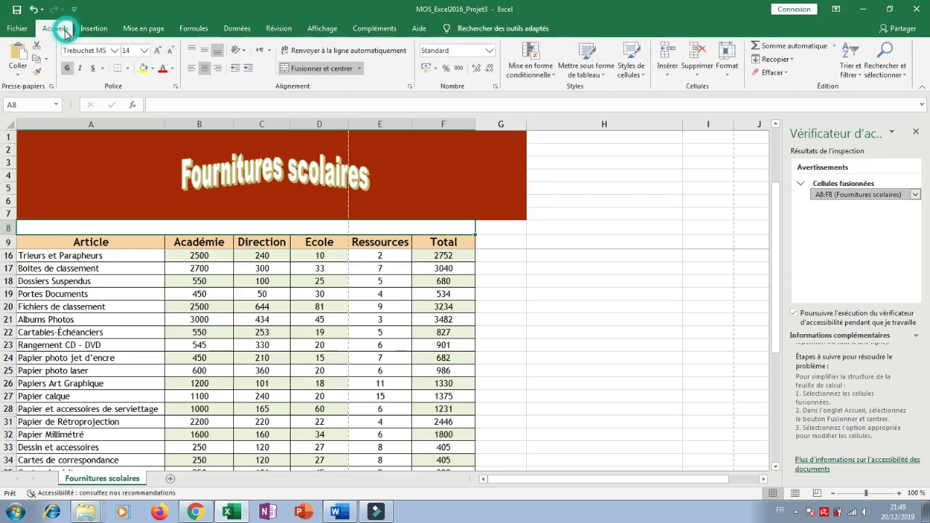
pyautogui.click(317, 70)
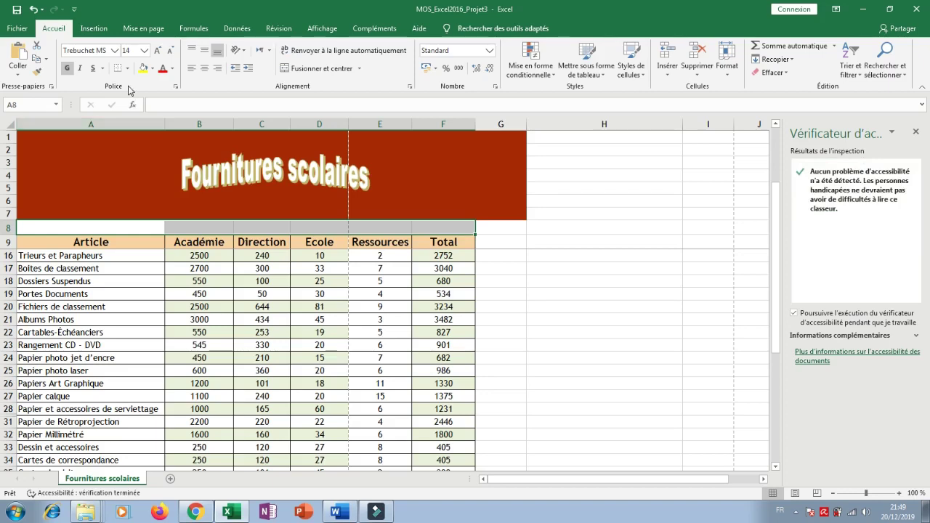
pyautogui.doubleClick(228, 7)
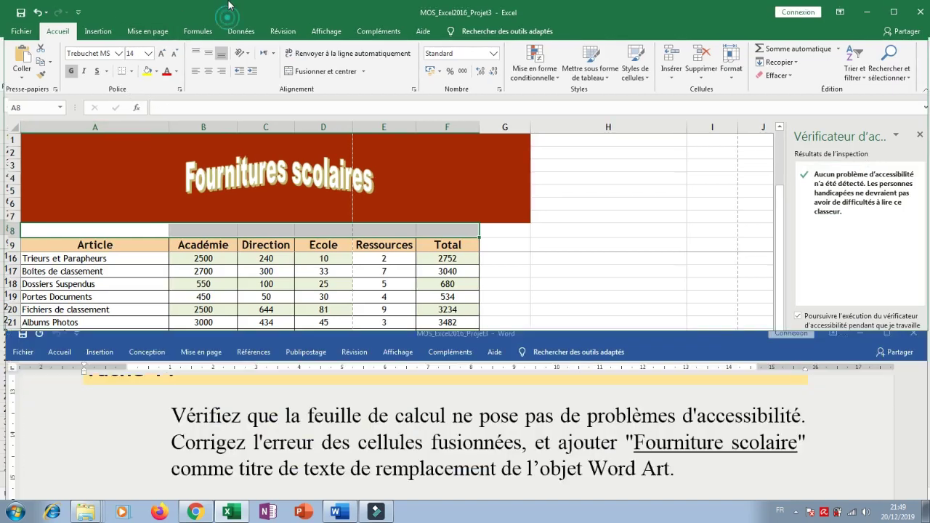
# - Copy the text "Fourniture scolaire" from Task 4 in the Word instructions
pyautogui.click(516, 437)
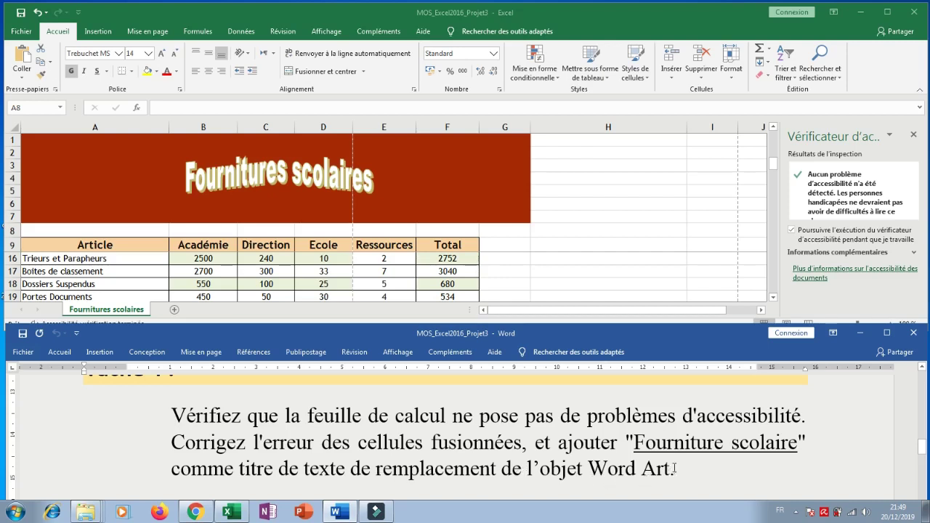
pyautogui.moveTo(634, 444); pyautogui.dragTo(798, 443)
pyautogui.hotkey('ctrl', 'c')
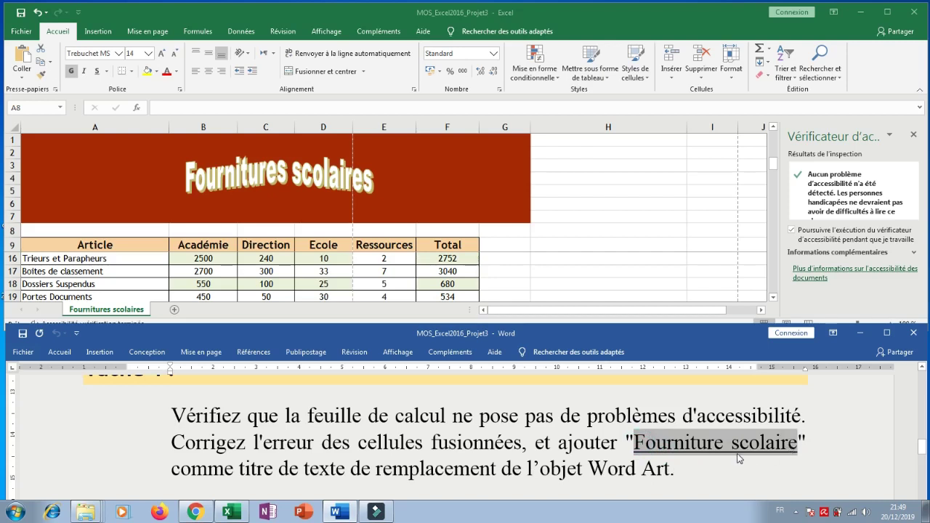
# - Set the alternative text title of the Excel WordArt to "Fourniture scolaire" and close the shape formatting and accessibility panes
pyautogui.click(291, 178)
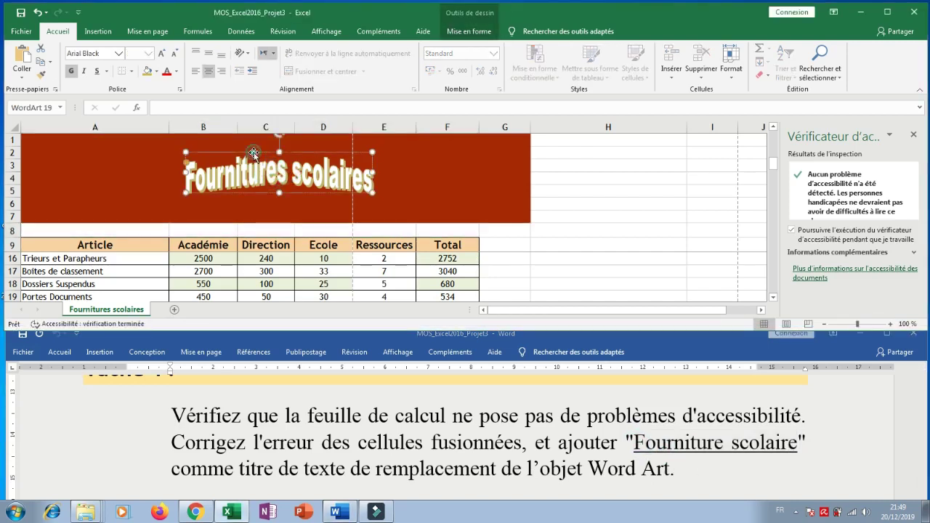
pyautogui.click(459, 34)
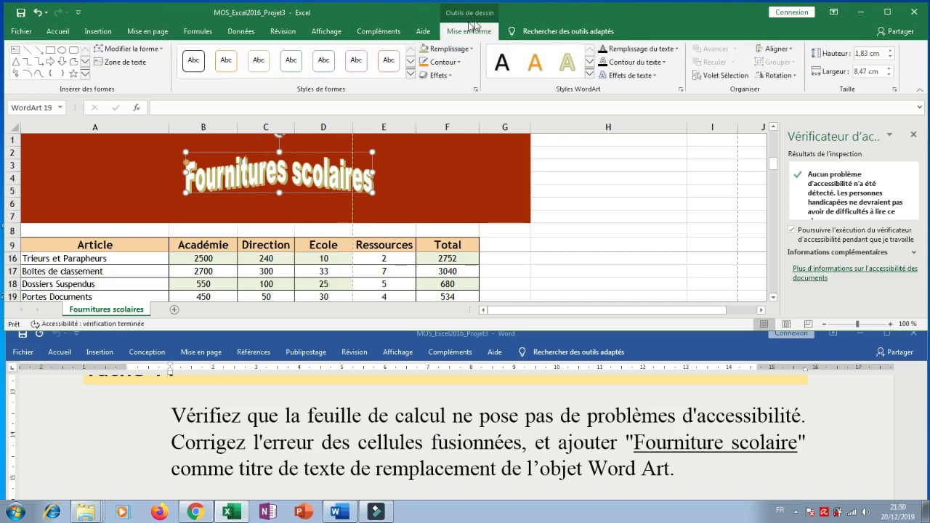
pyautogui.click(895, 90)
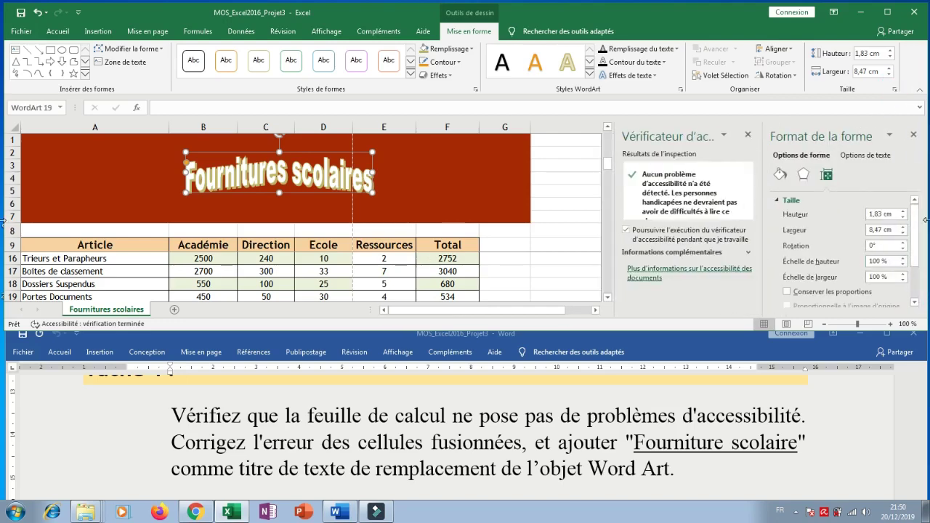
pyautogui.moveTo(916, 237); pyautogui.dragTo(919, 266)
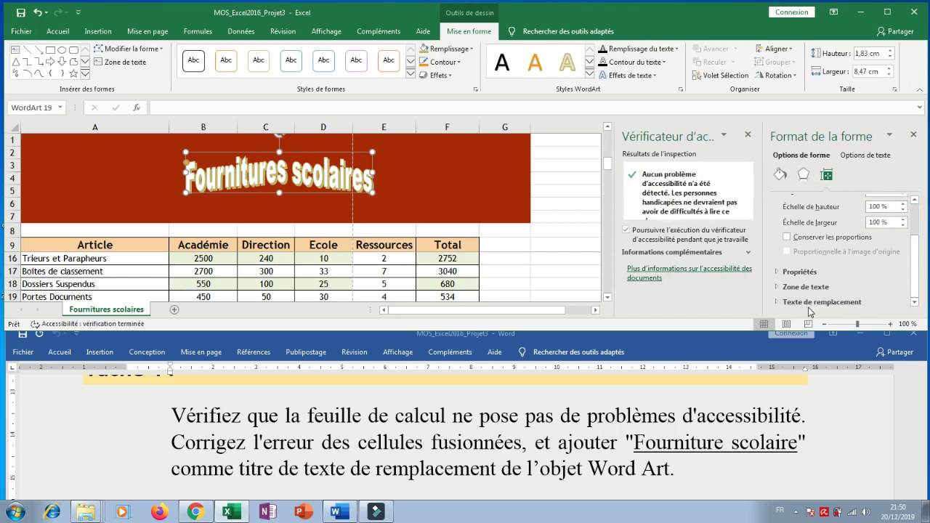
pyautogui.click(809, 302)
pyautogui.moveTo(916, 243); pyautogui.dragTo(918, 272)
pyautogui.click(799, 233)
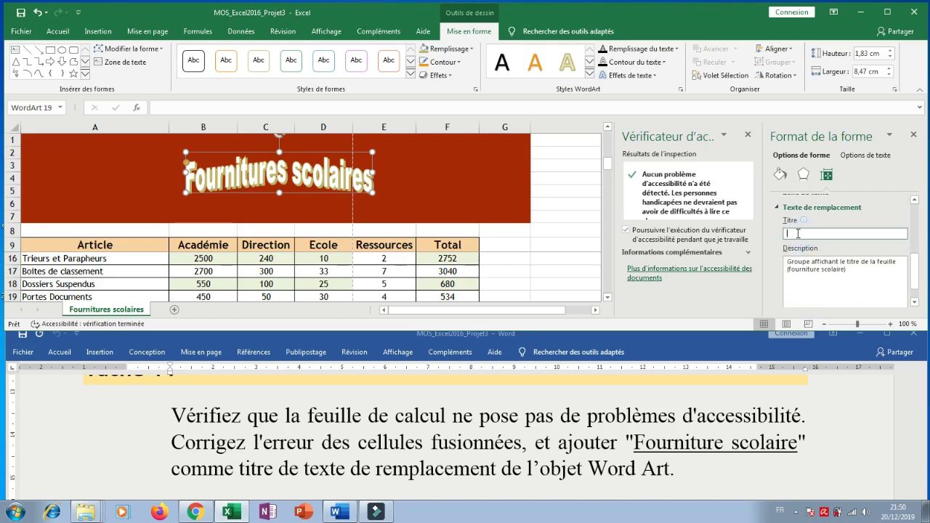
pyautogui.doubleClick(681, 16)
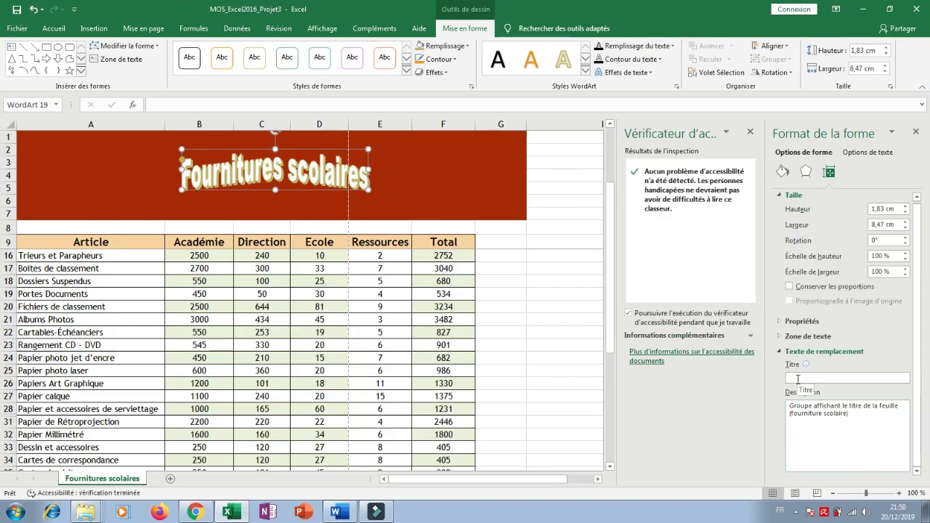
pyautogui.click(797, 380)
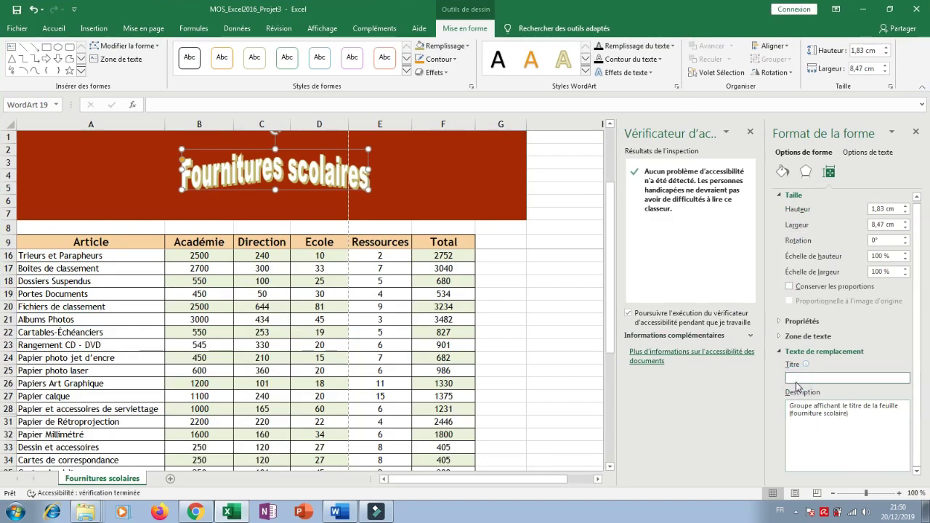
pyautogui.hotkey('ctrl', 'v')
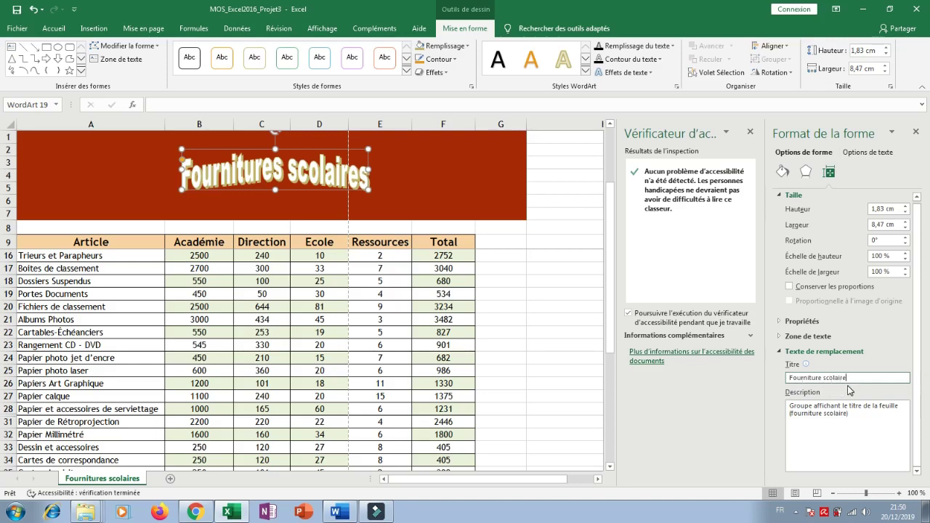
pyautogui.click(916, 131)
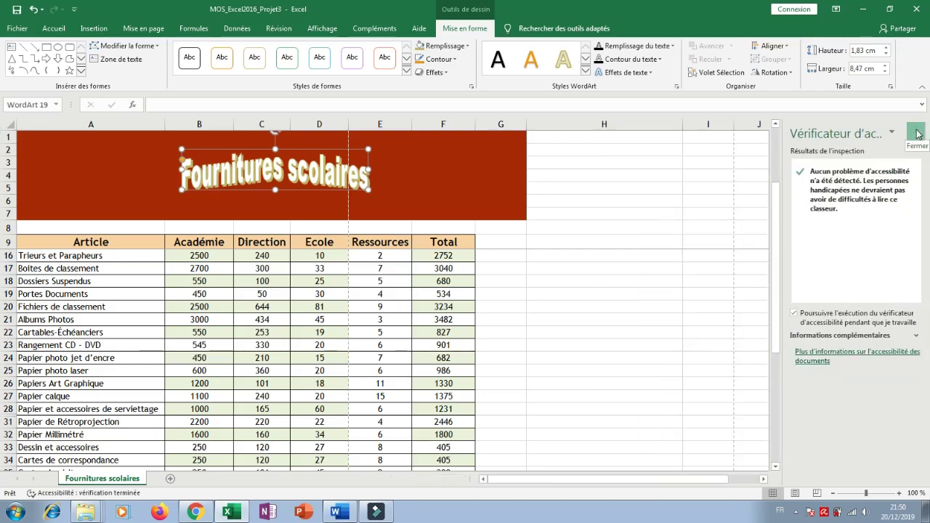
pyautogui.click(916, 132)
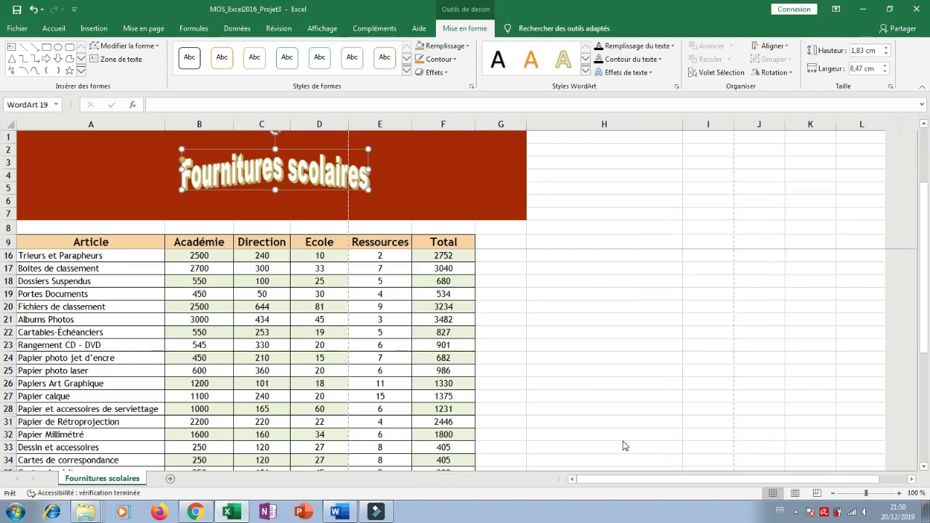
# - Switch back to the Word instructions and look through the text around Task 4
pyautogui.click(333, 513)
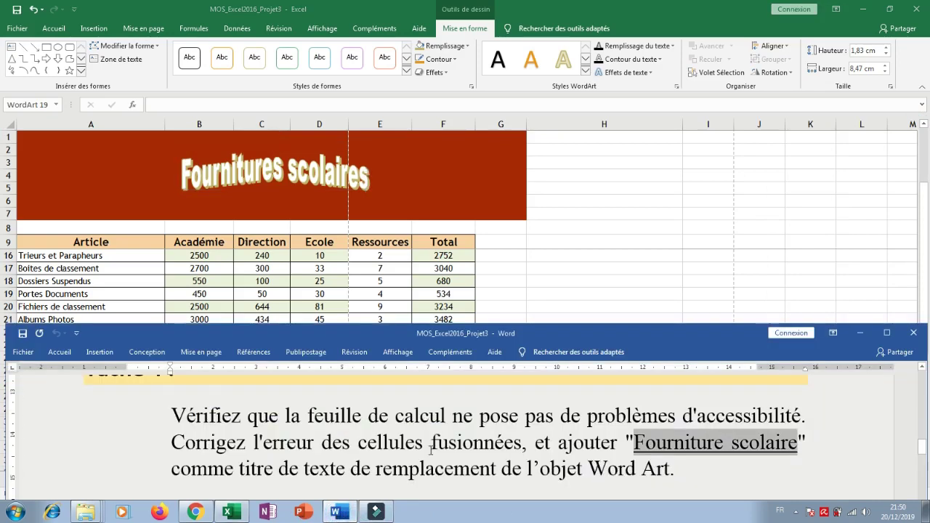
pyautogui.scroll(-3, 433, 450)
pyautogui.scroll(3, 435, 454)
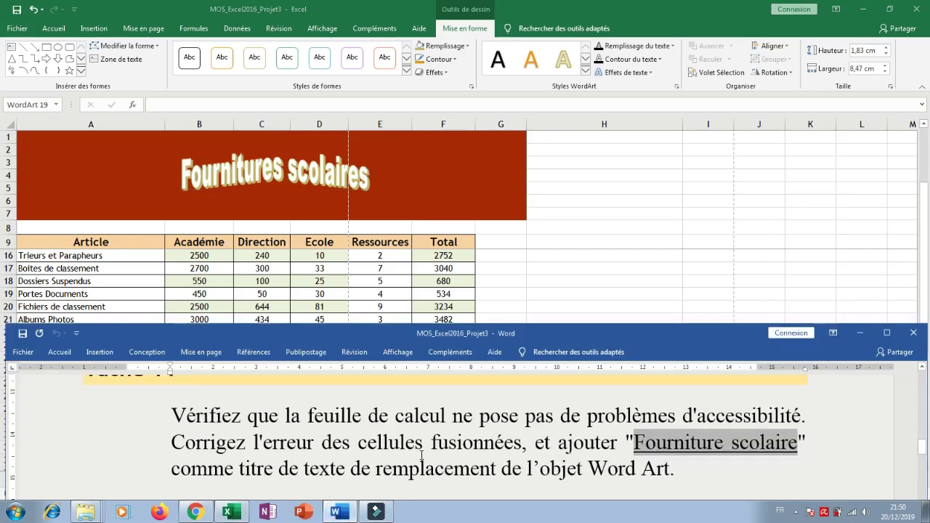